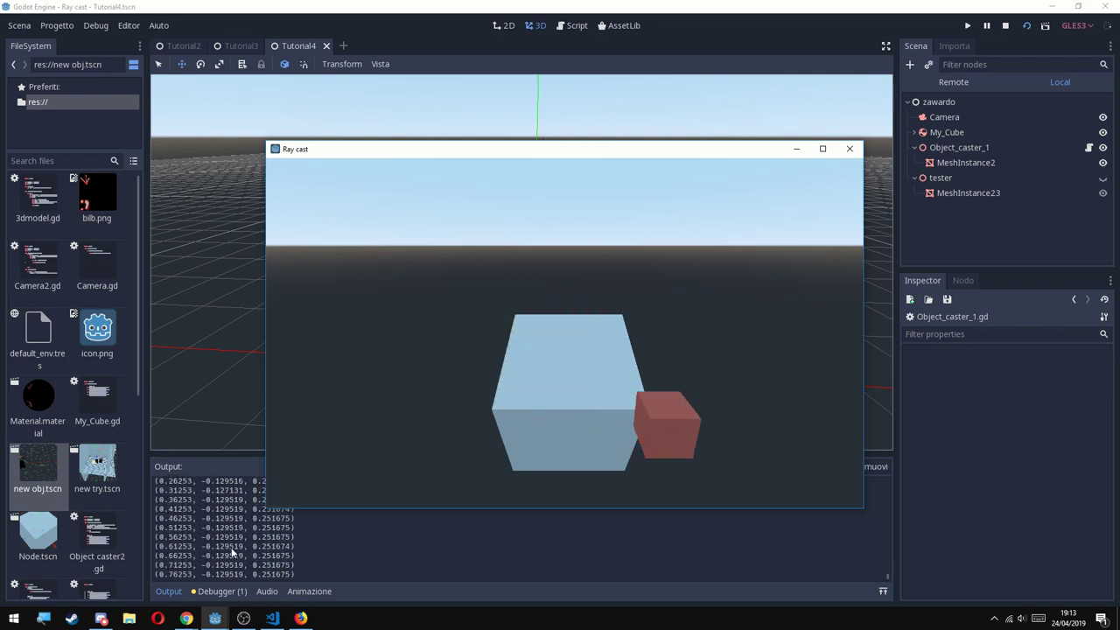
# Stop the game, inspect Object_caster_1 and My_Cube in the Scene dock, and orbit the caster cube.
pyautogui.click(848, 149)
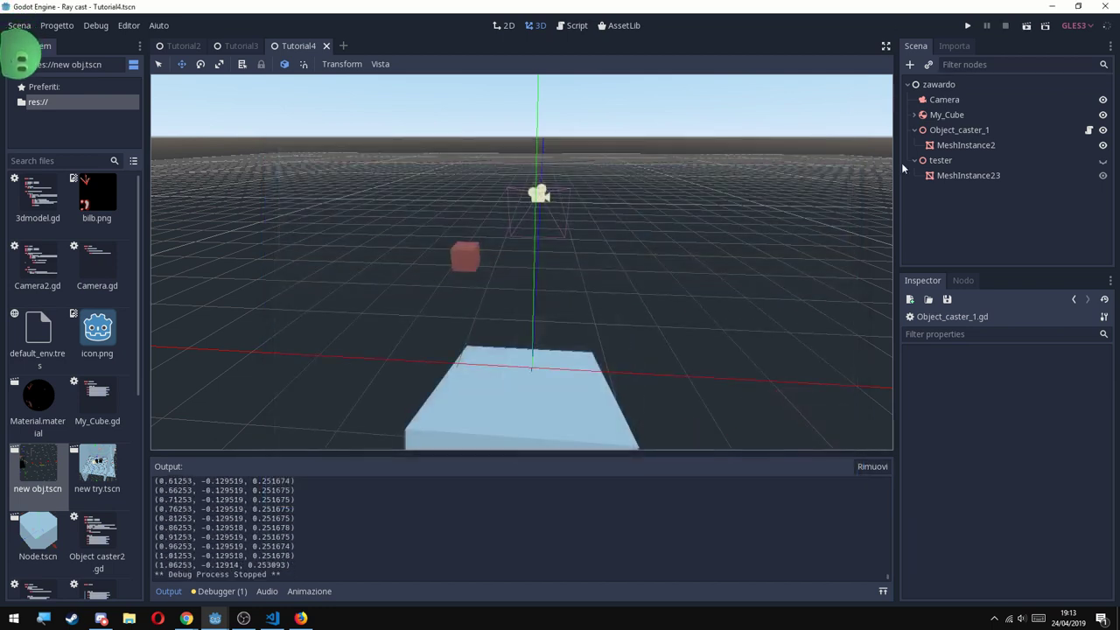
pyautogui.click(915, 130)
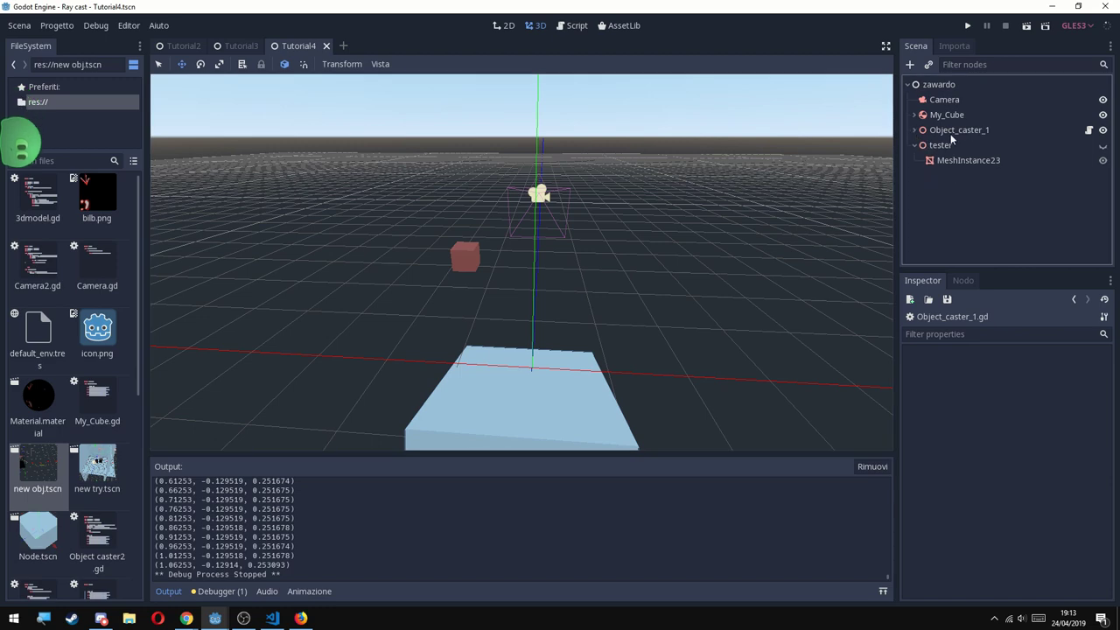
pyautogui.click(952, 131)
pyautogui.click(945, 116)
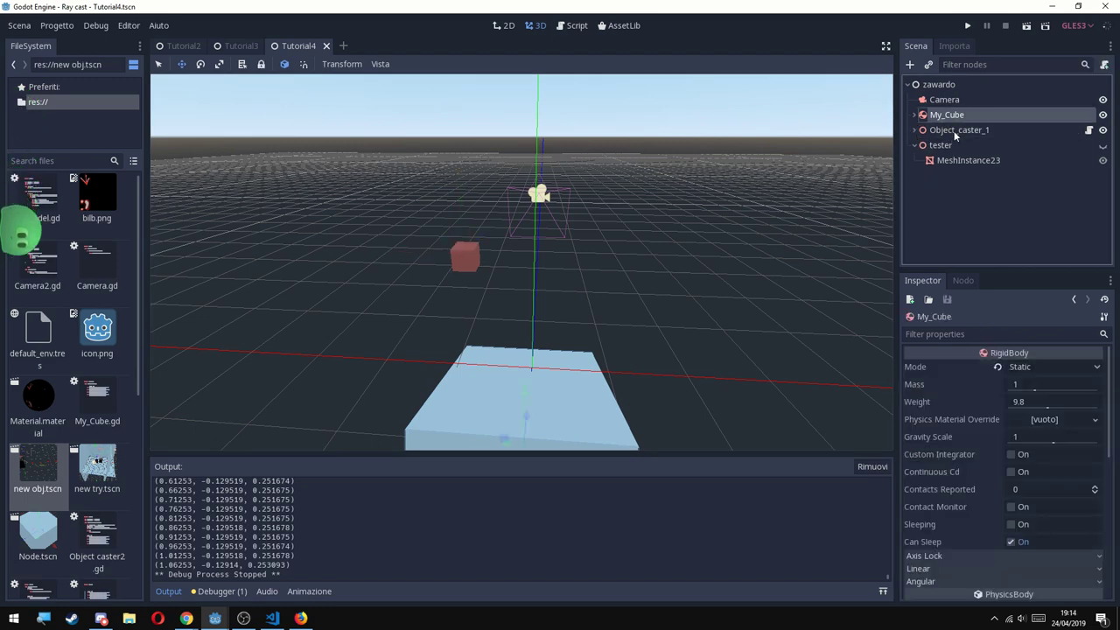
pyautogui.click(912, 131)
pyautogui.click(914, 129)
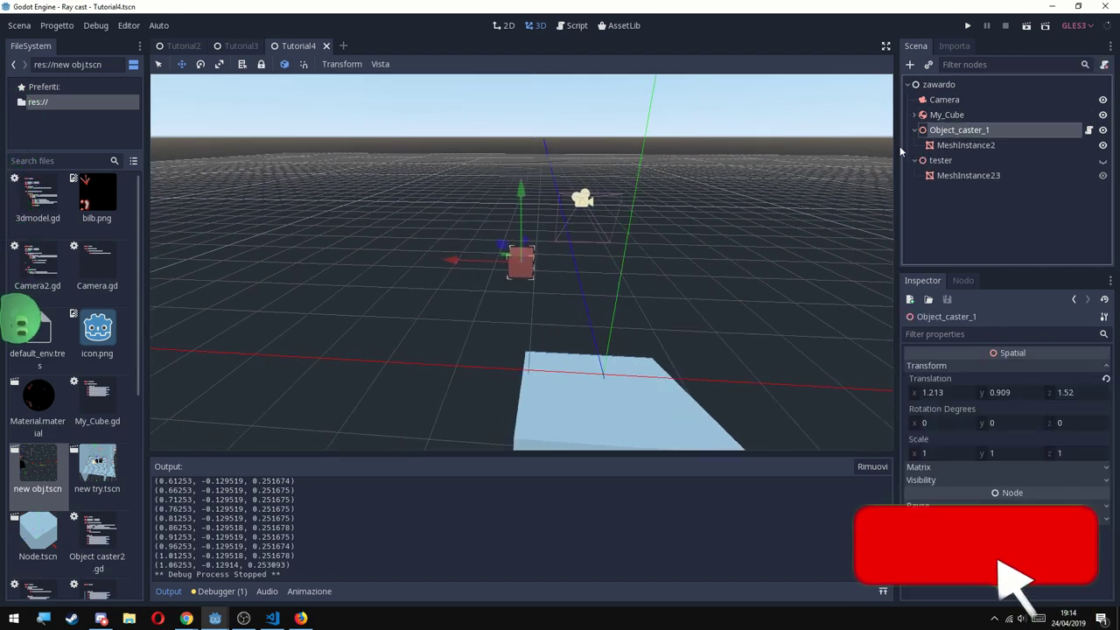
pyautogui.moveTo(735, 214)
pyautogui.mouseDown(button='middle')
pyautogui.moveTo(827, 202)
pyautogui.moveTo(647, 229)
pyautogui.mouseUp(button='middle')
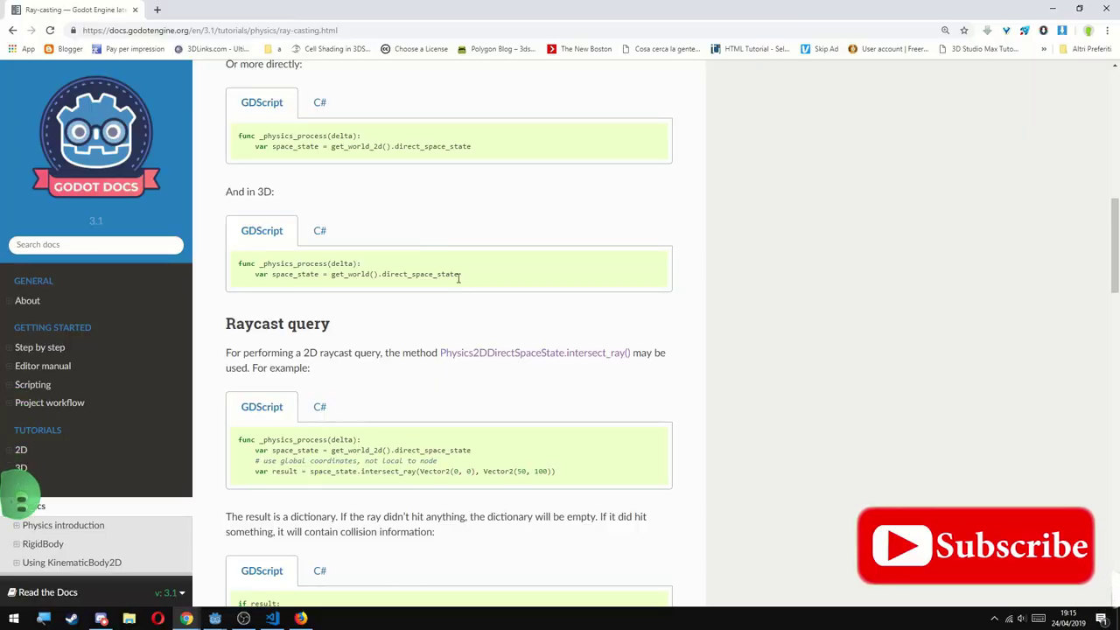
# Highlight the 3D direct_space_state example on the Ray-casting docs page and scroll to the Raycast query section.
pyautogui.tripleClick(459, 274)
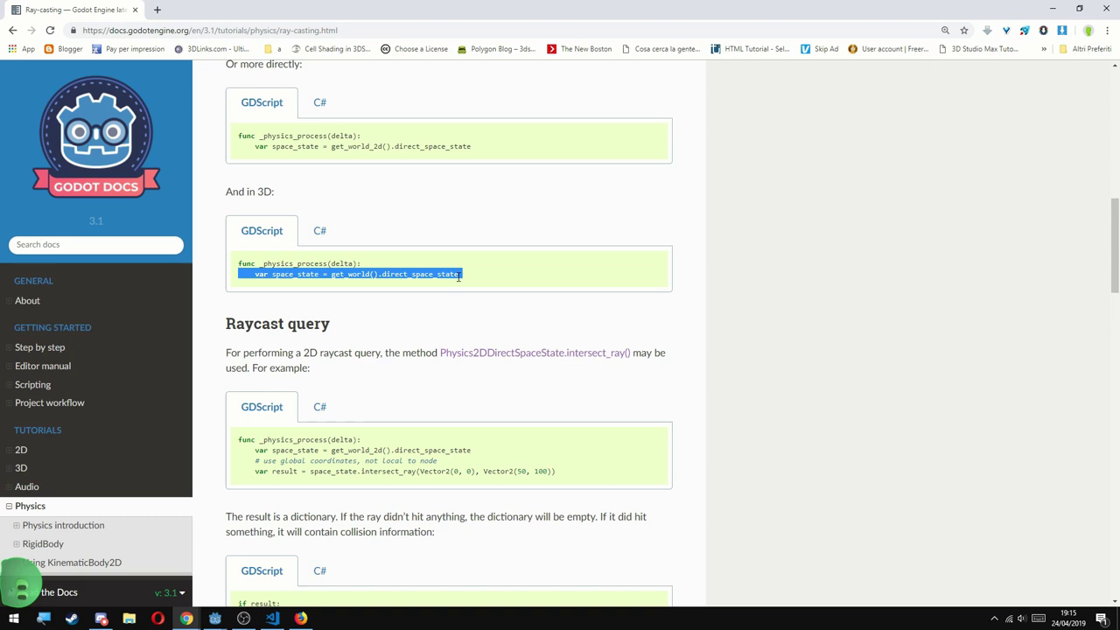
pyautogui.click(475, 280)
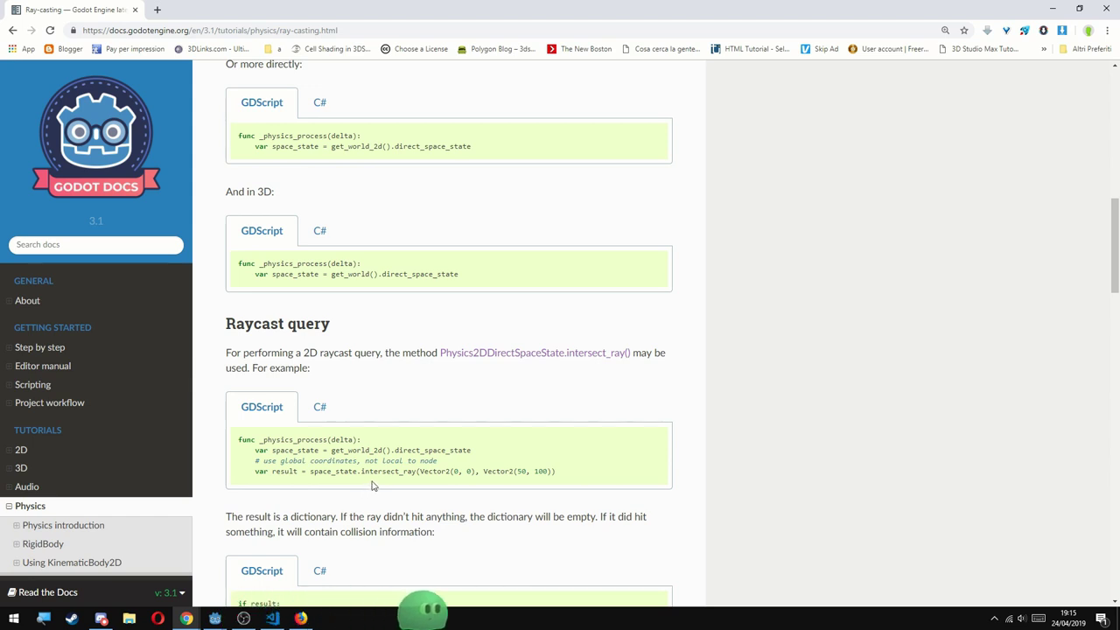
pyautogui.scroll(-1, 369, 487)
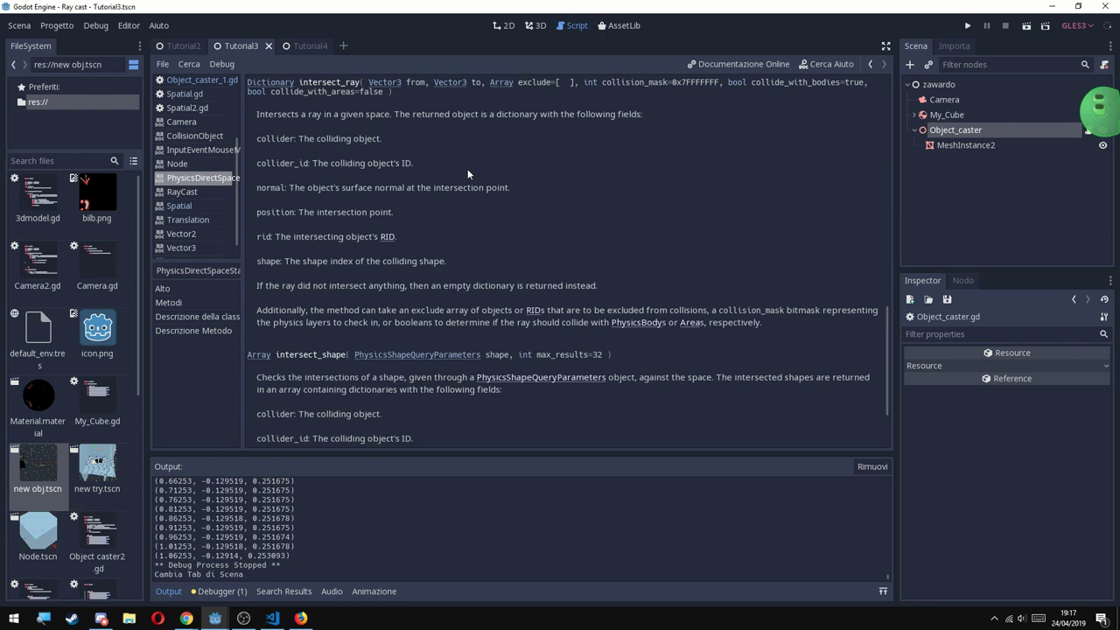
# In Object_caster.gd, declare var ray_origin = Vector3() and var ray_target = Vector3().
pyautogui.hotkey('alt', 'Left')
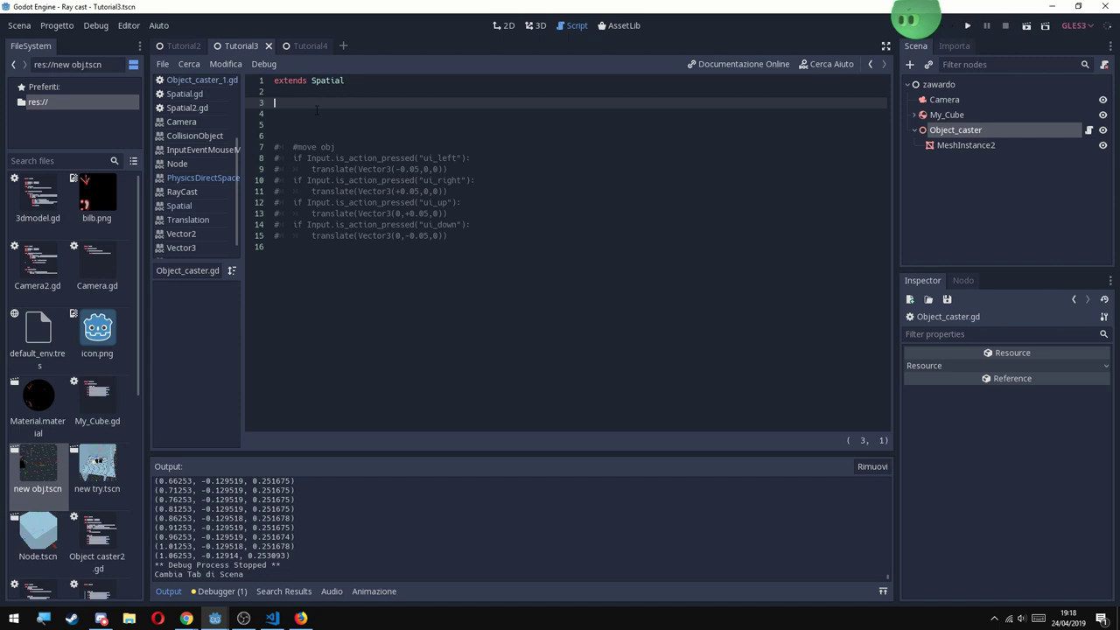
pyautogui.write('var ray_o')
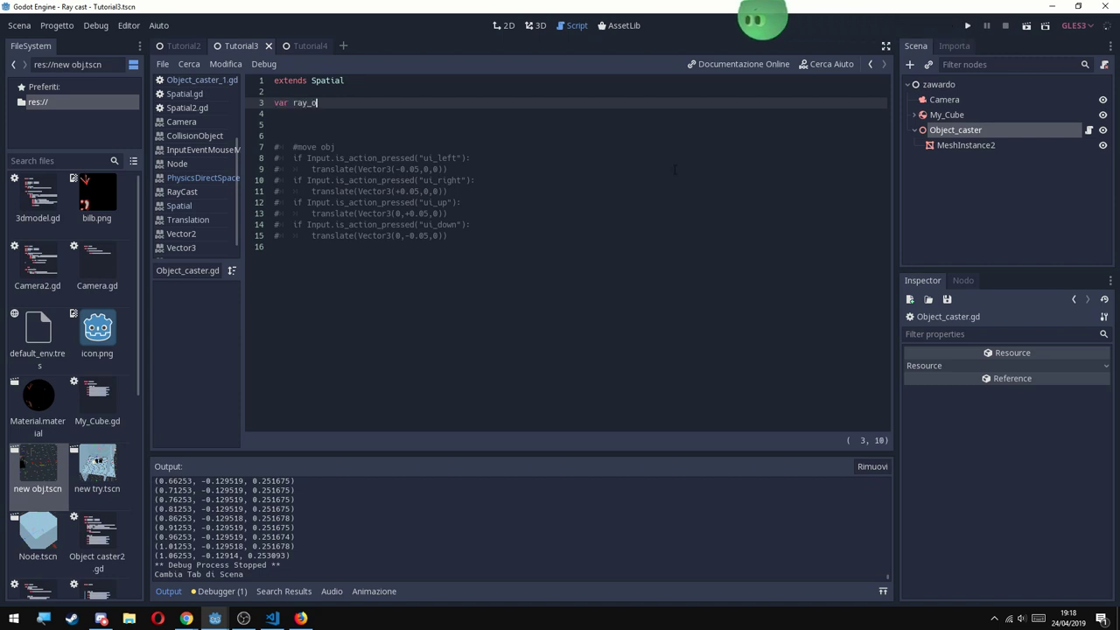
pyautogui.write('rigin')
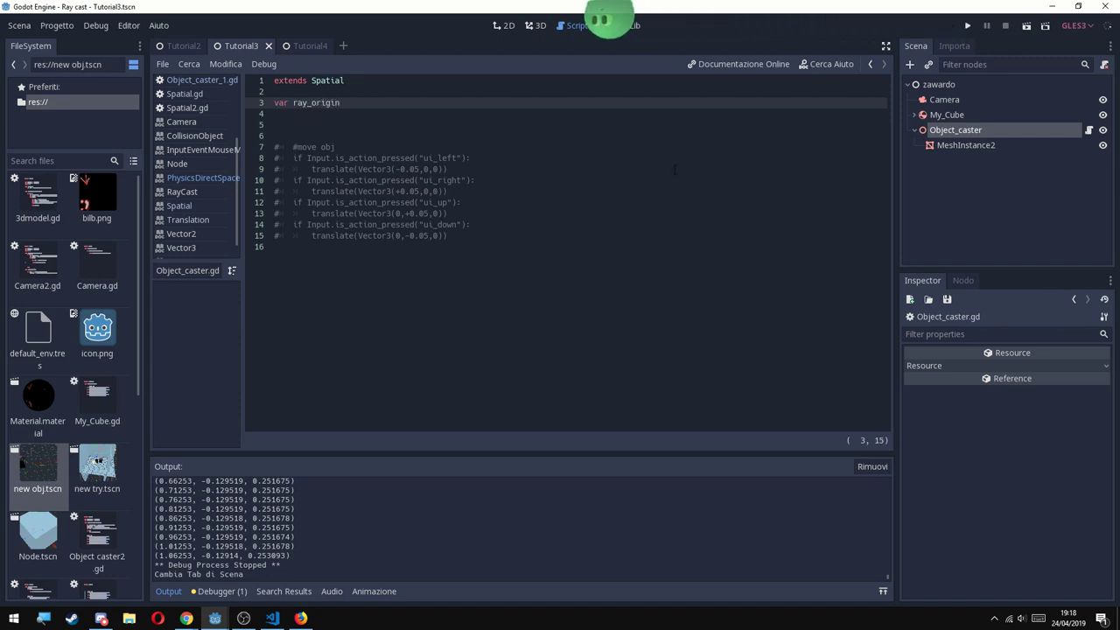
pyautogui.write(' = Vector3()')
pyautogui.press('Return')
pyautogui.write('var ray_target')
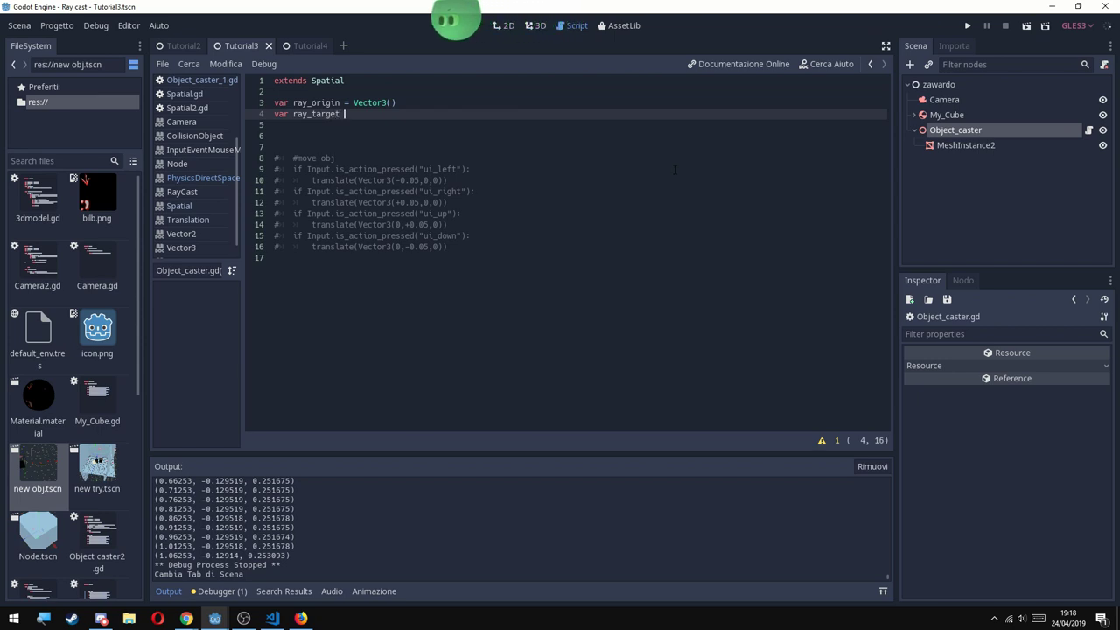
pyautogui.write(' = Vec')
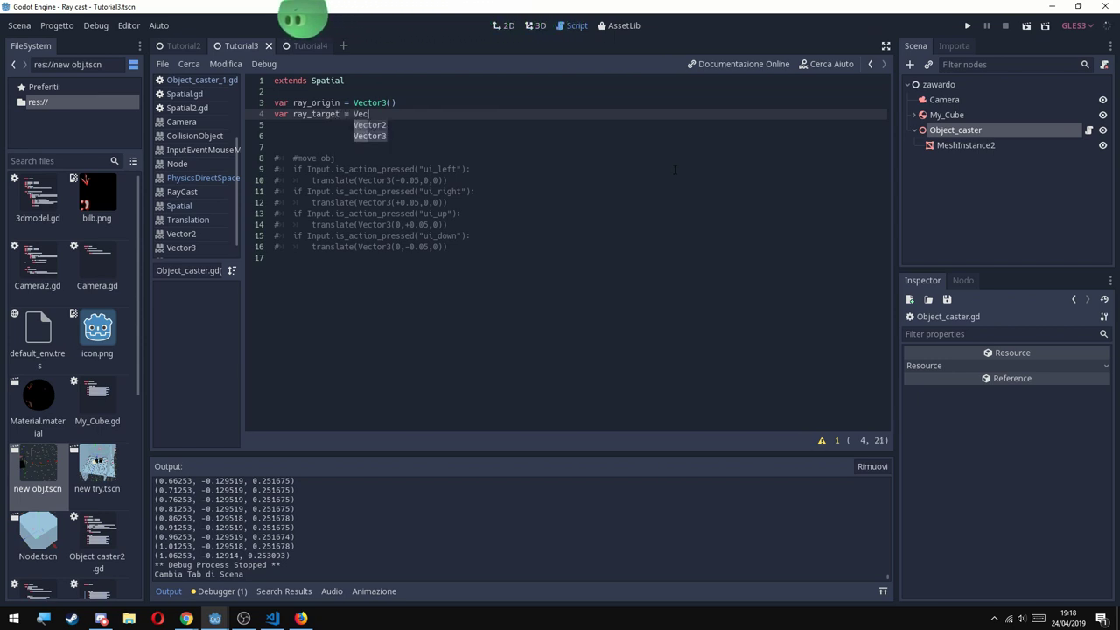
pyautogui.write('tor3()')
# Add a _physics_process(delta) function that sets ray_origin = get_translation().
pyautogui.press('Return')
pyautogui.press('Return')
pyautogui.write('func _ph')
pyautogui.press('Return')
pyautogui.press('Return')
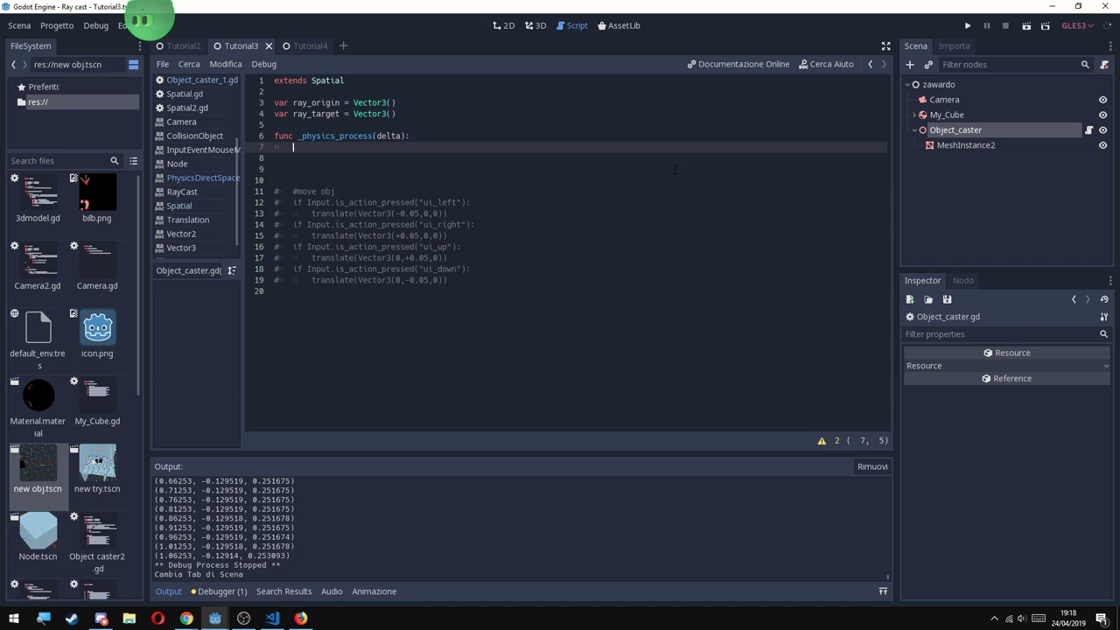
pyautogui.press('Return')
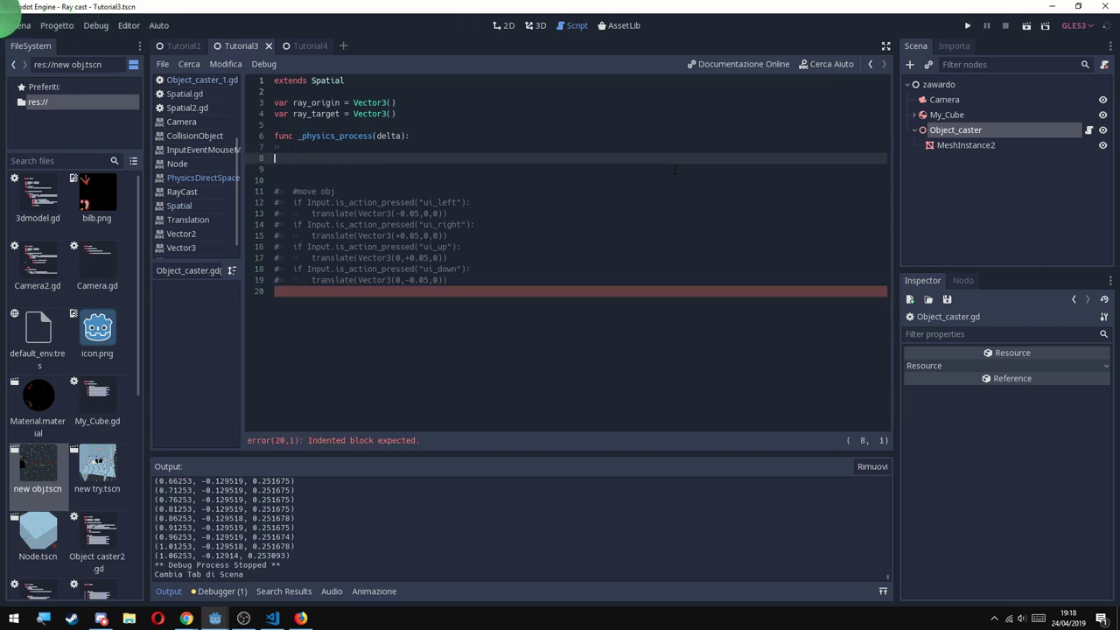
pyautogui.press('Return')
pyautogui.press('Return')
pyautogui.press('Up')
pyautogui.press('Up')
pyautogui.write('y')
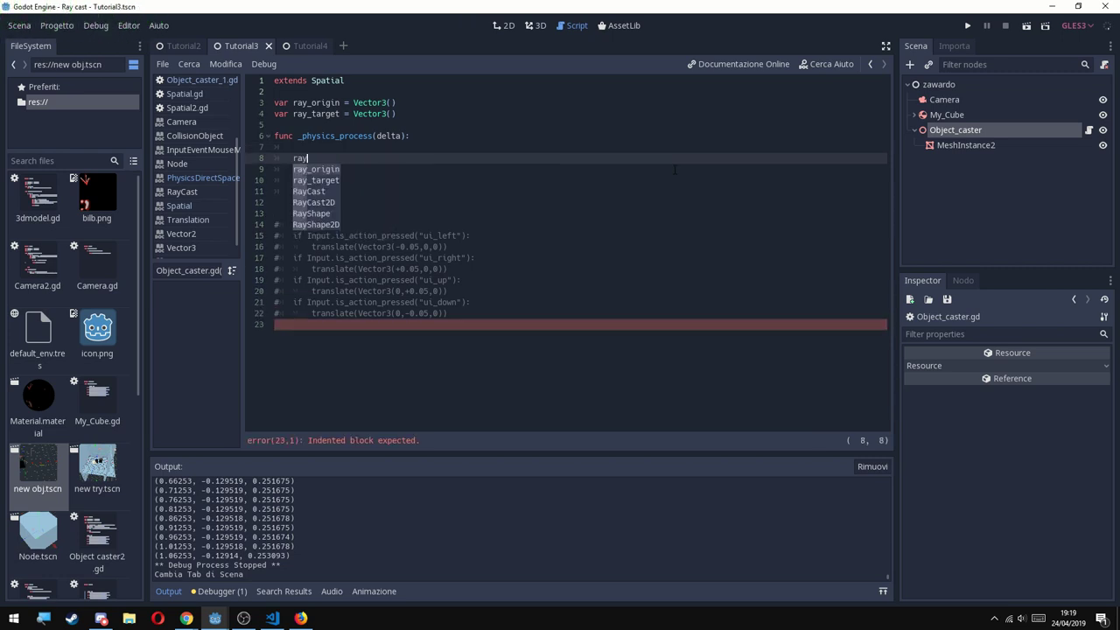
pyautogui.write('_origin = get_translation()')
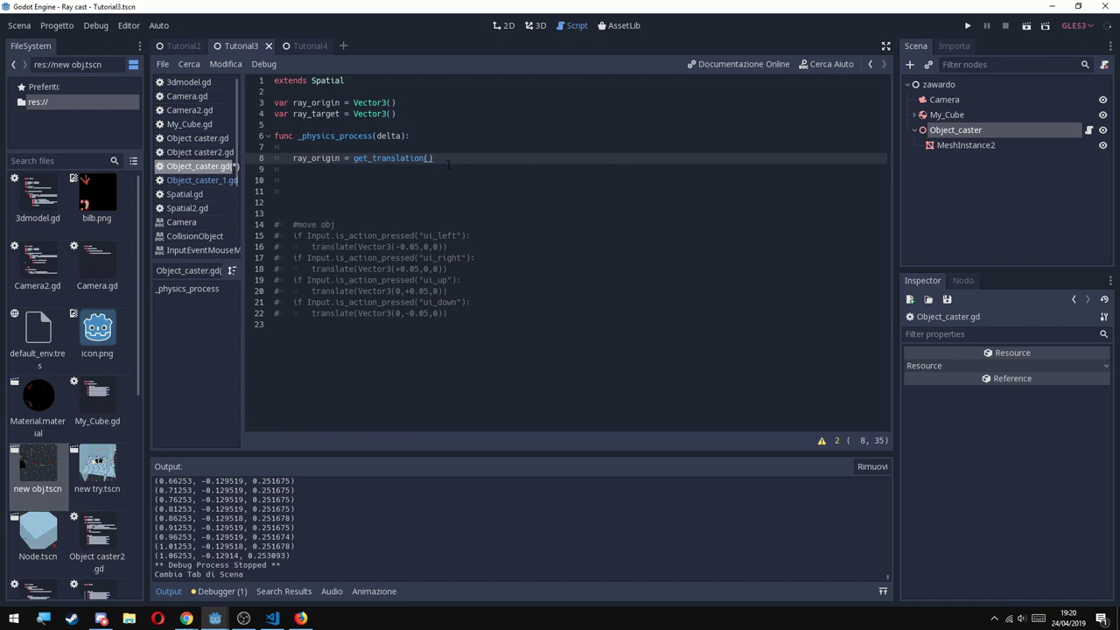
pyautogui.press('Return')
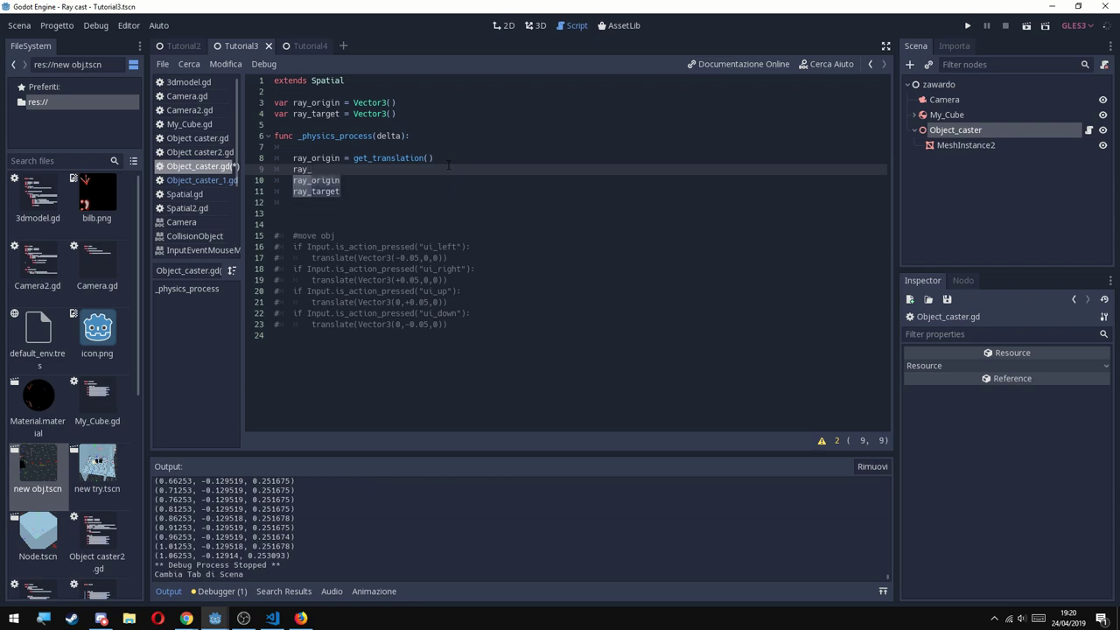
# Set ray_target = ray_origin + Vector3(0,-0.8,-4) in _physics_process, then go to line 11.
pyautogui.press('Down')
pyautogui.press('Return')
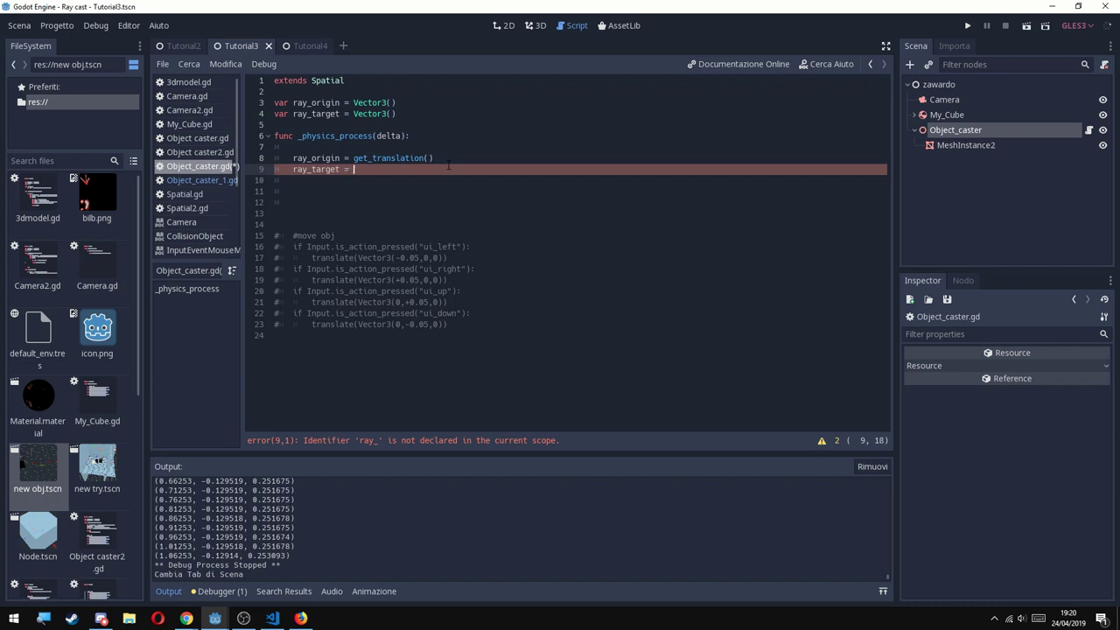
pyautogui.write('ray')
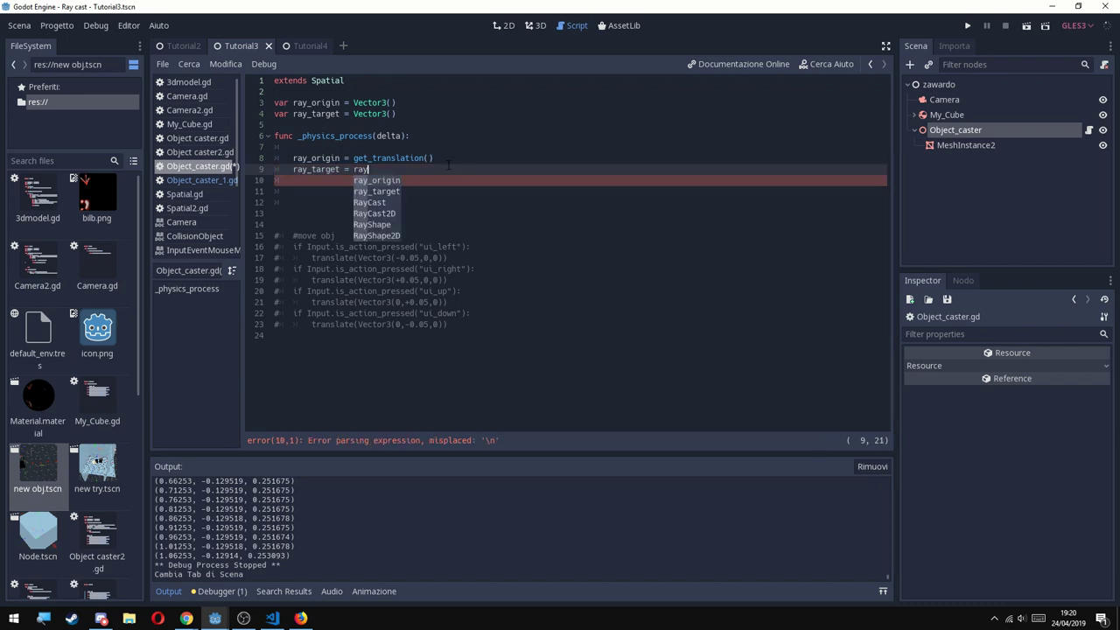
pyautogui.press('Return')
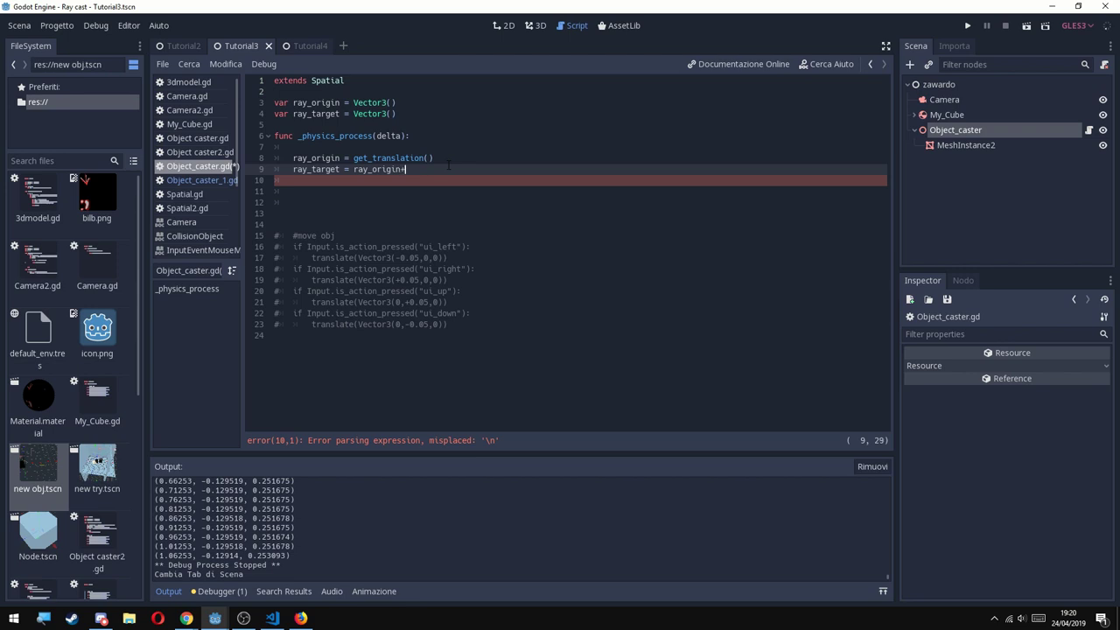
pyautogui.write('Vect')
pyautogui.press('Return')
pyautogui.write('0,-0.8,-4)')
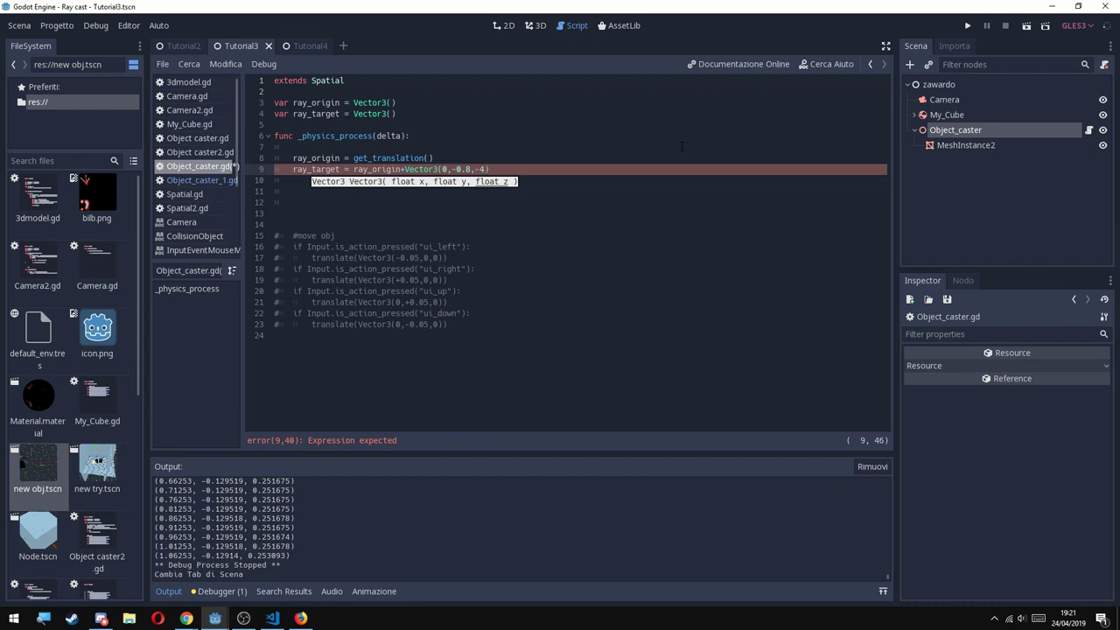
pyautogui.click(670, 180)
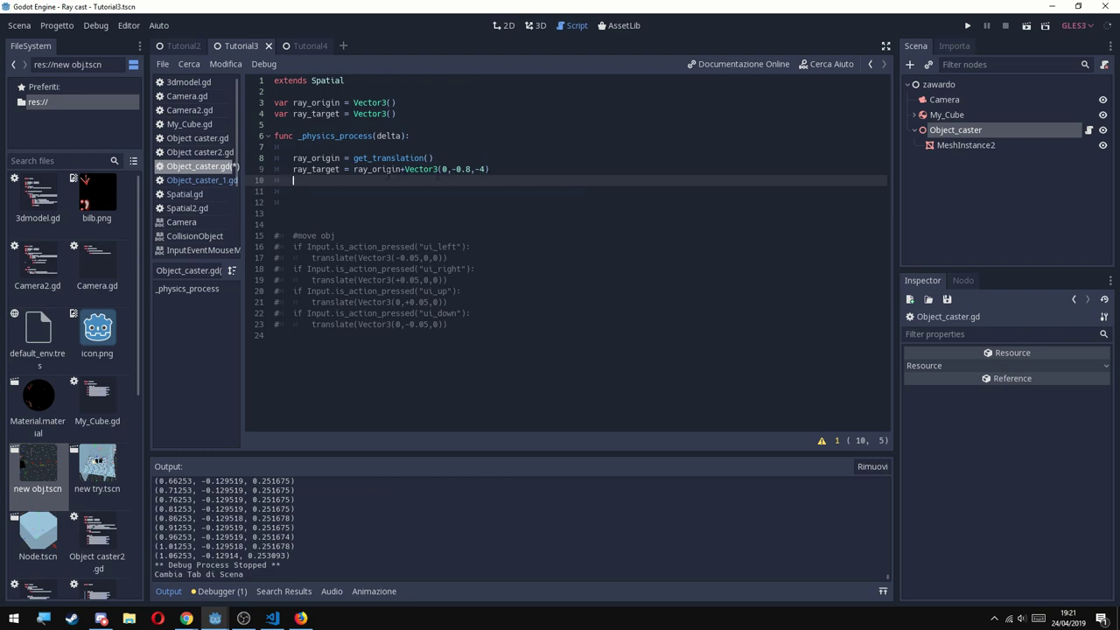
pyautogui.click(344, 193)
pyautogui.write('#Casting ray')
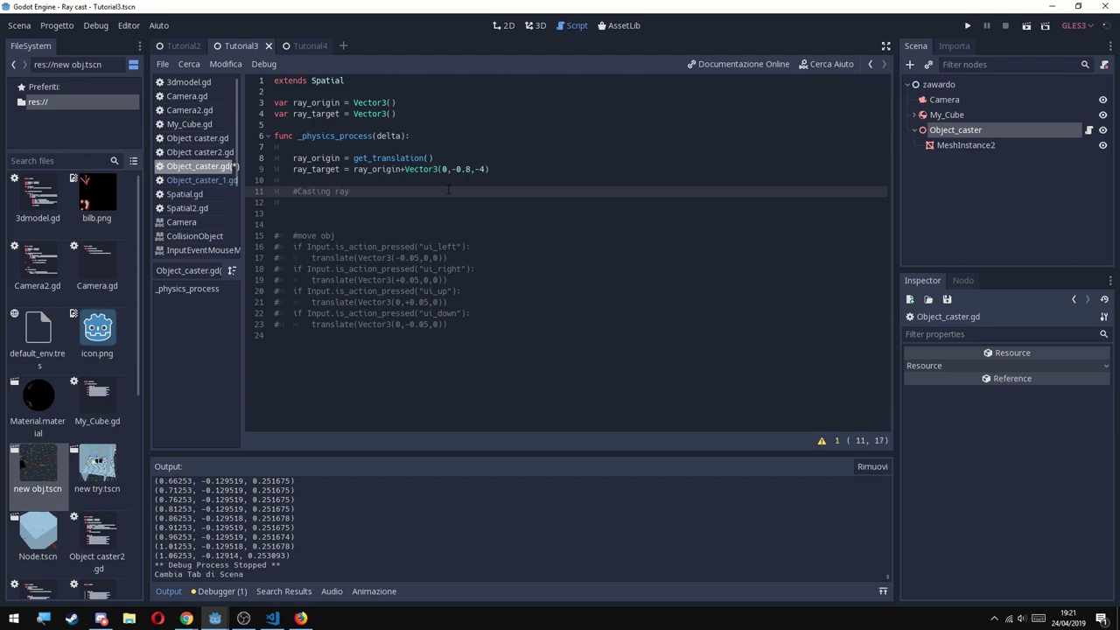
# Add space_state = get_world().direct_space_state below the casting-ray comment.
pyautogui.press('Return')
pyautogui.write('var')
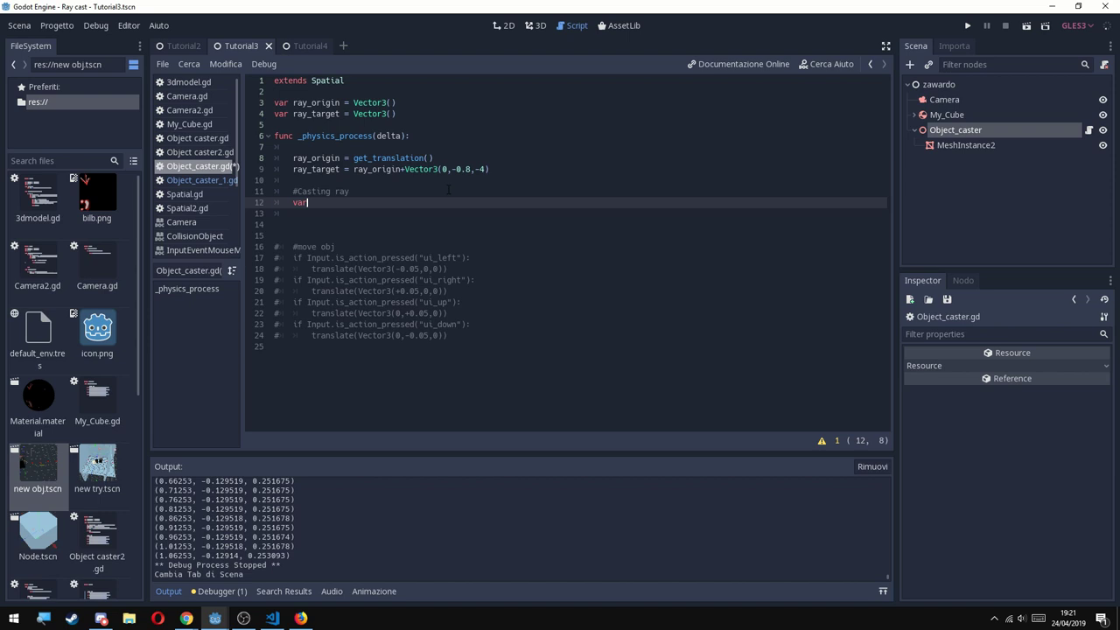
pyautogui.write(' spac')
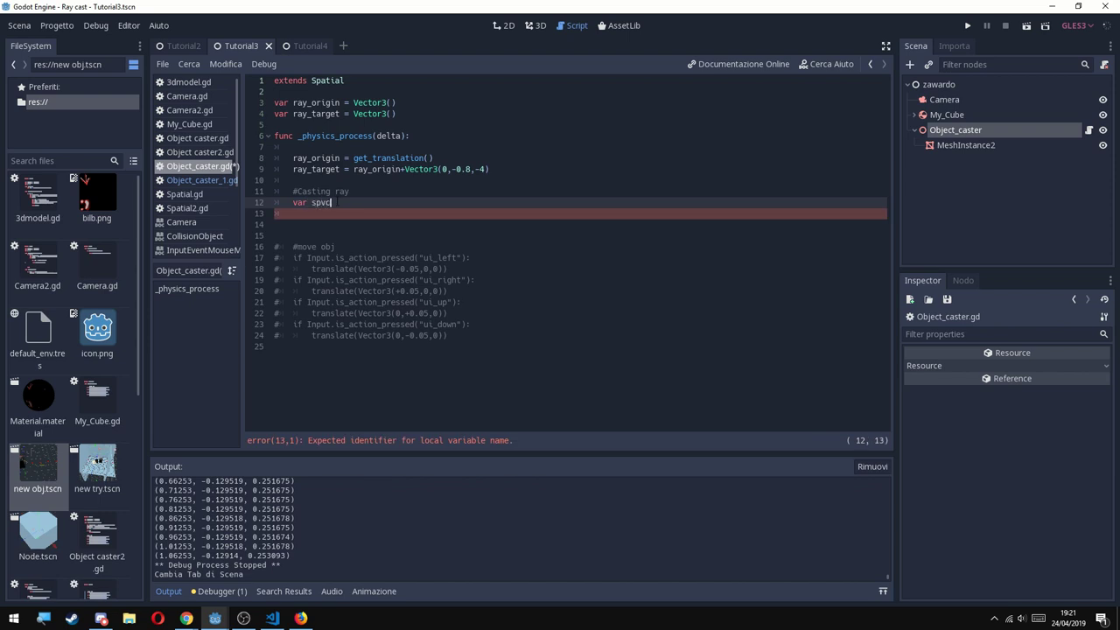
pyautogui.write('e_state = get_world().s')
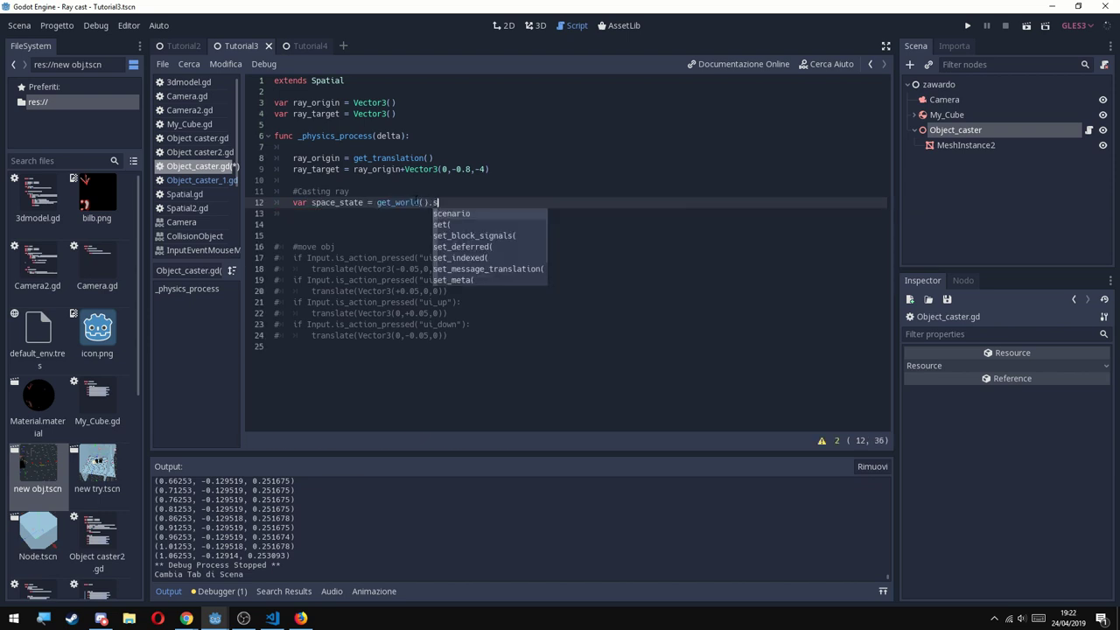
pyautogui.press('BackSpace')
pyautogui.write('dir')
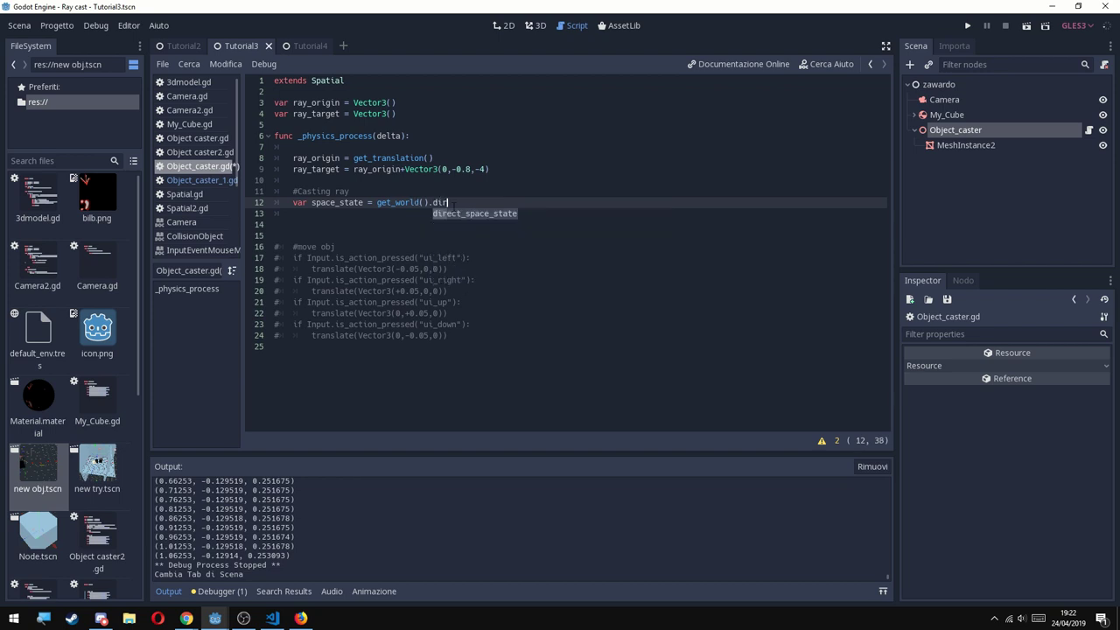
pyautogui.press('Return')
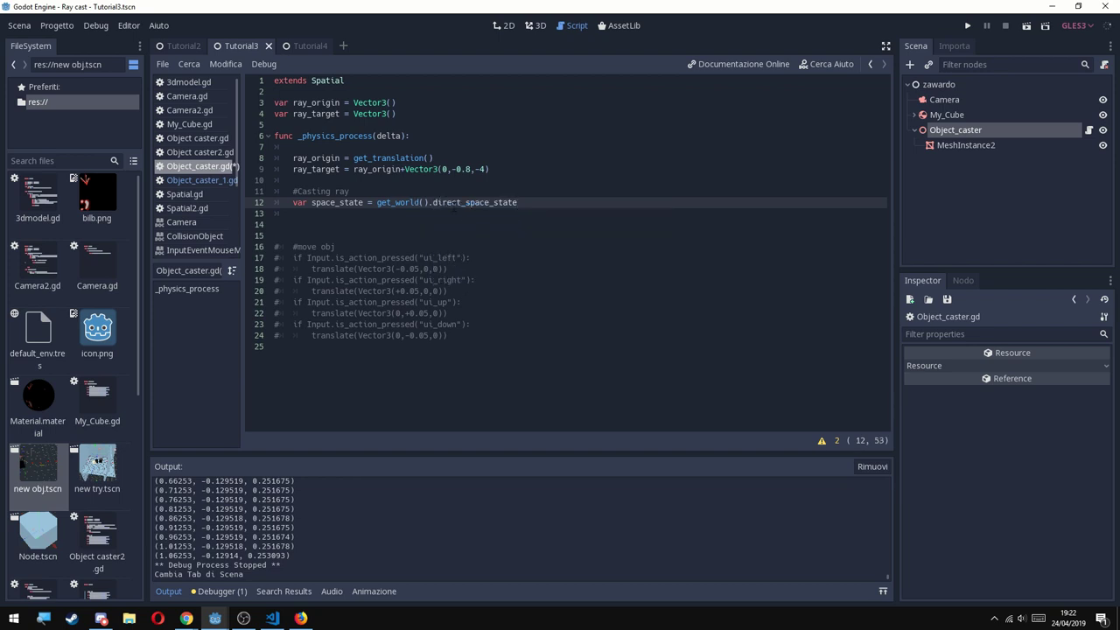
# Add var ray = space_state.intersect_ray(ray_origin, ray_target, [self]).
pyautogui.press('Return')
pyautogui.write('var ray ')
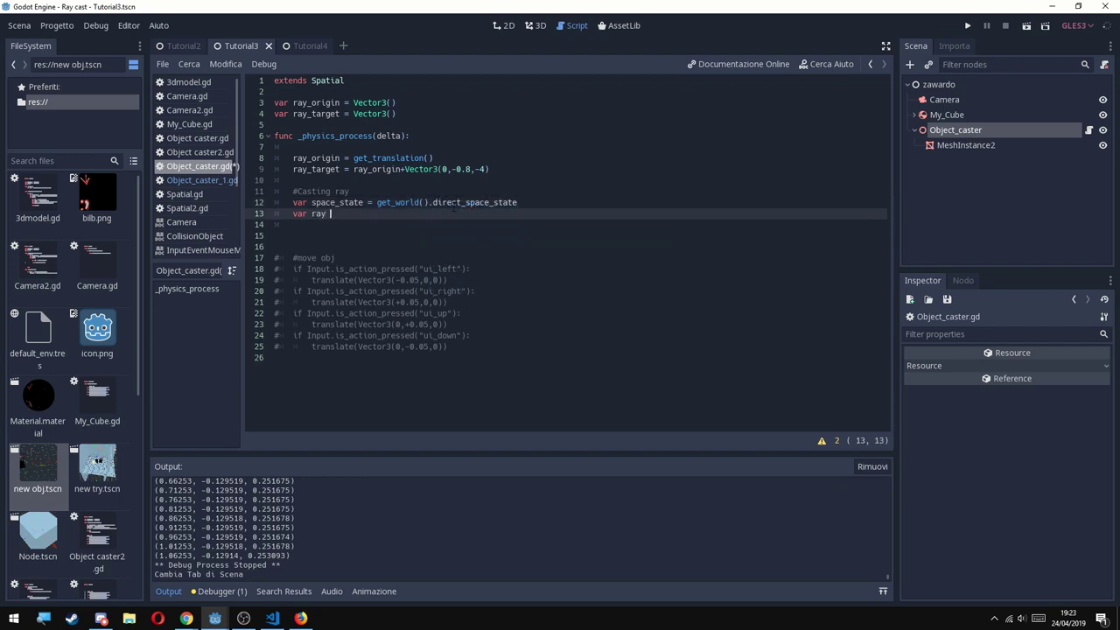
pyautogui.write('= space_state')
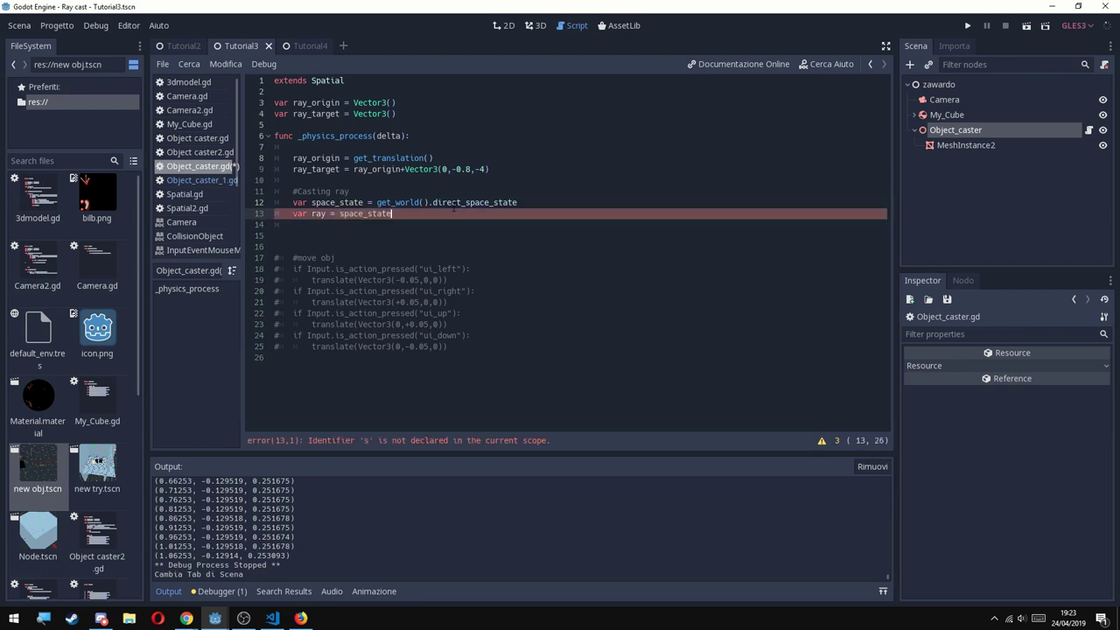
pyautogui.write('.inter')
pyautogui.press('Return')
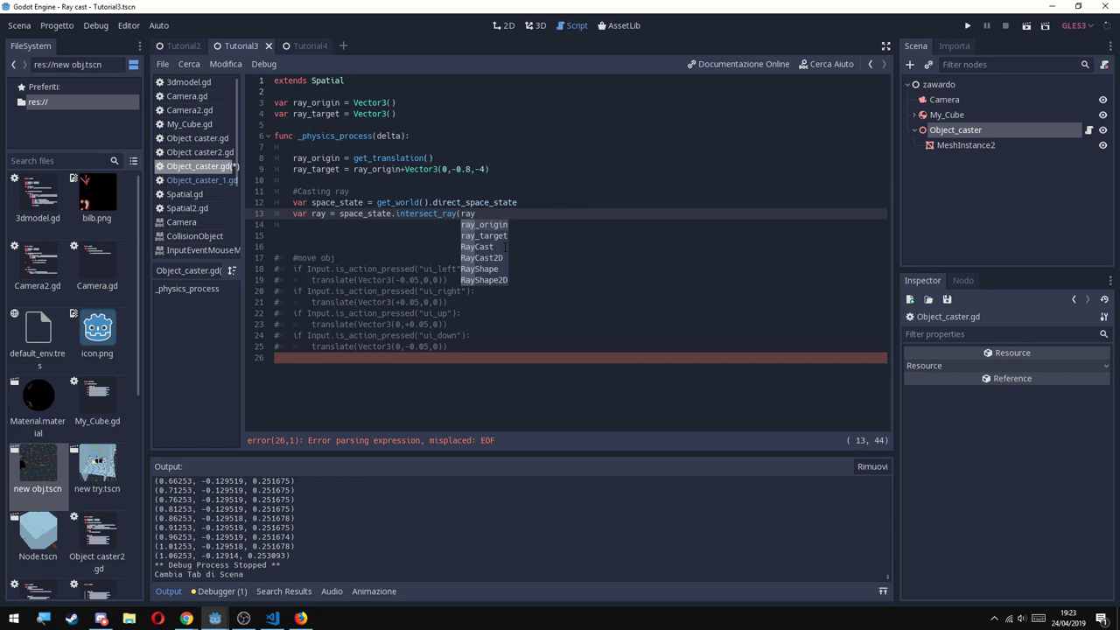
pyautogui.write('_origin,ray_target,')
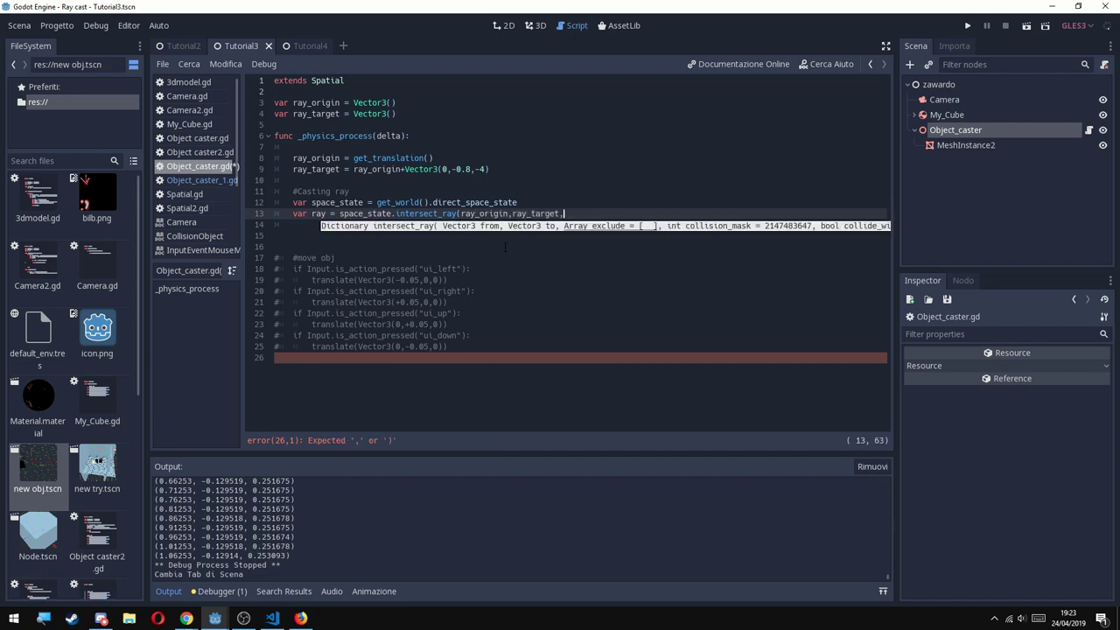
pyautogui.write('[self]')
pyautogui.write(')')
pyautogui.press('Return')
pyautogui.press('Return')
pyautogui.write('if ra')
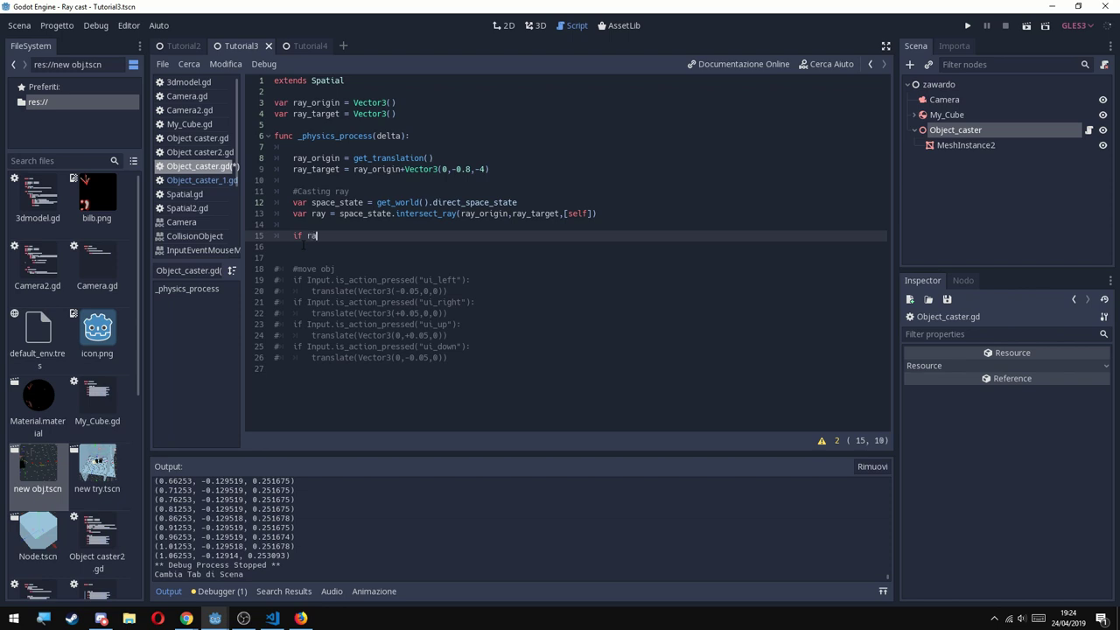
# Add if ray: print(ray.position), and uncomment the movement code with Ctrl+K.
pyautogui.write('y')
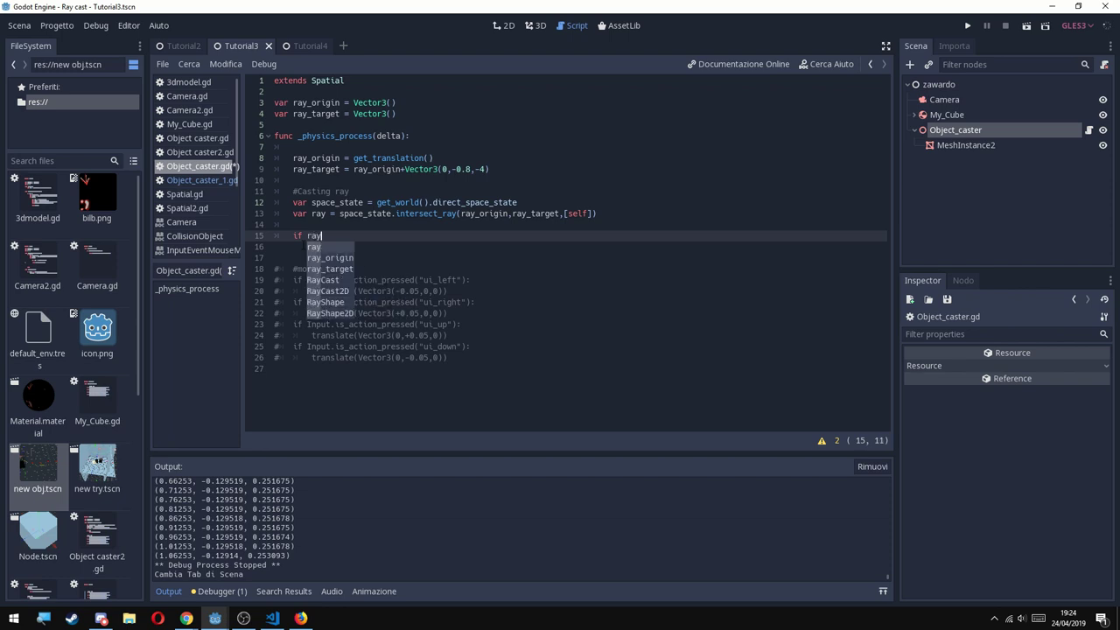
pyautogui.press('Escape')
pyautogui.press('Return')
pyautogui.press('Return')
pyautogui.write('print(ray.position')
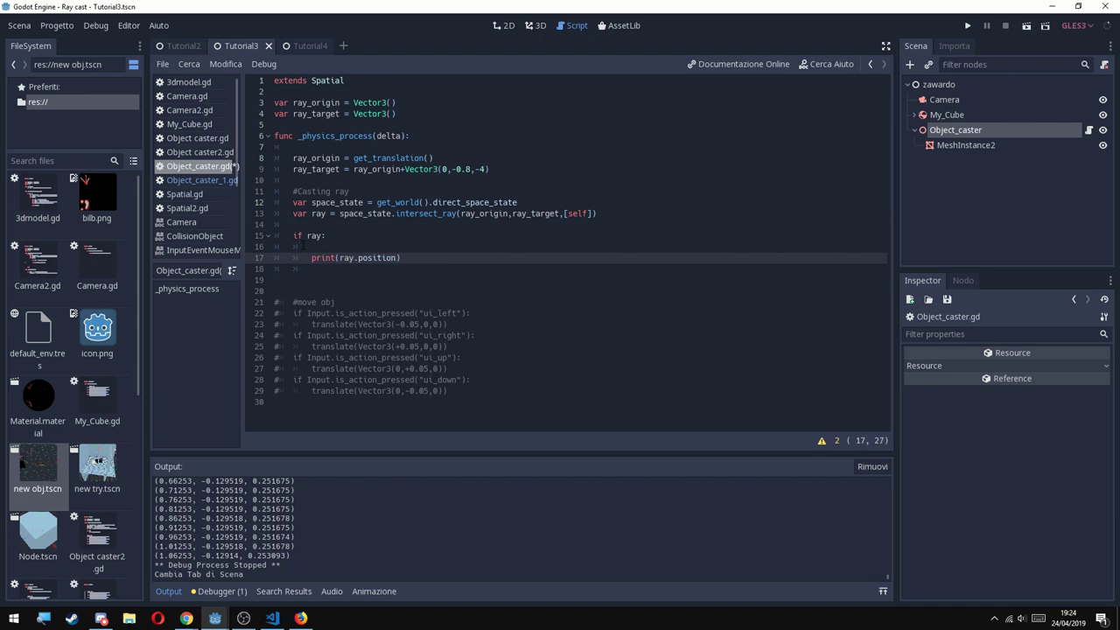
pyautogui.moveTo(288, 291); pyautogui.dragTo(455, 399)
pyautogui.hotkey('ctrl', 'k')
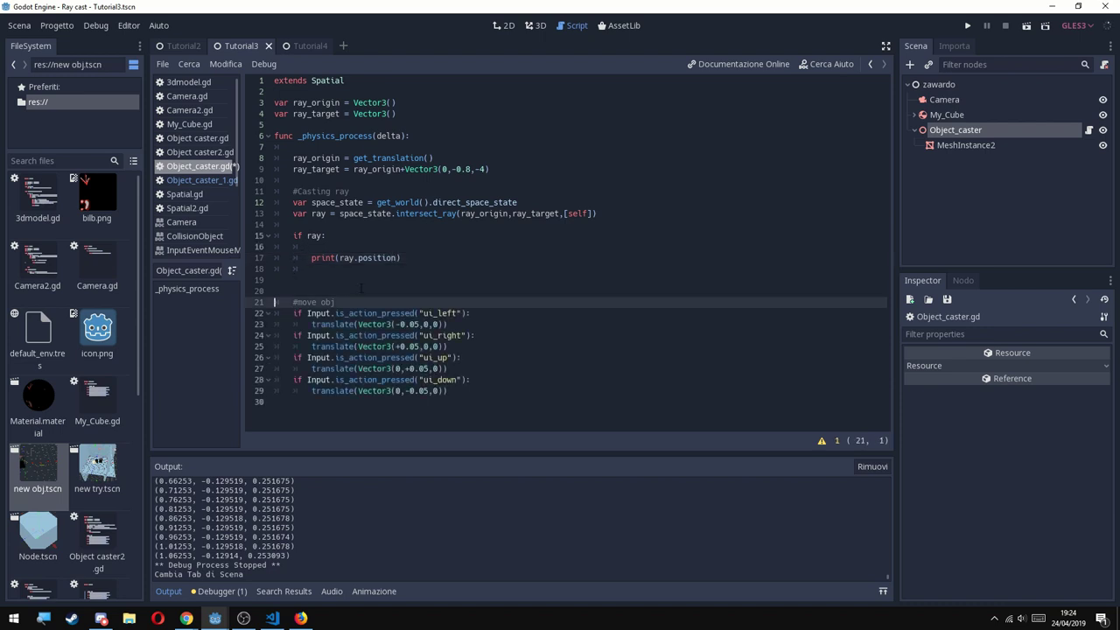
pyautogui.click(363, 286)
# Delete the extra blank line, launch the game with F5, and move the red cube down and up.
pyautogui.press('Delete')
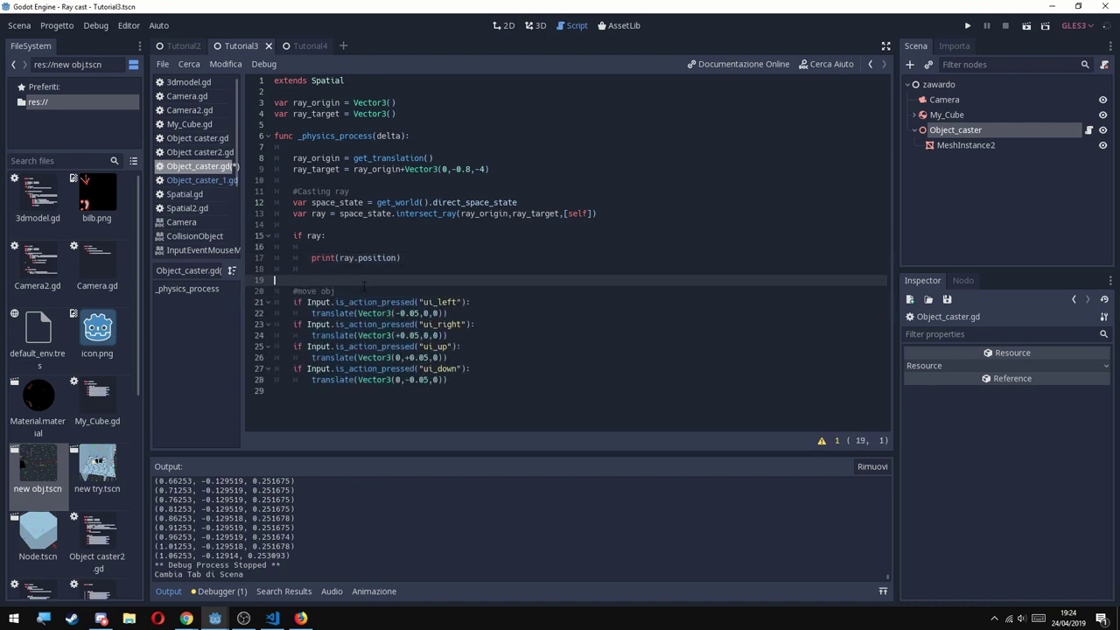
pyautogui.press('F5')
pyautogui.press('Down')
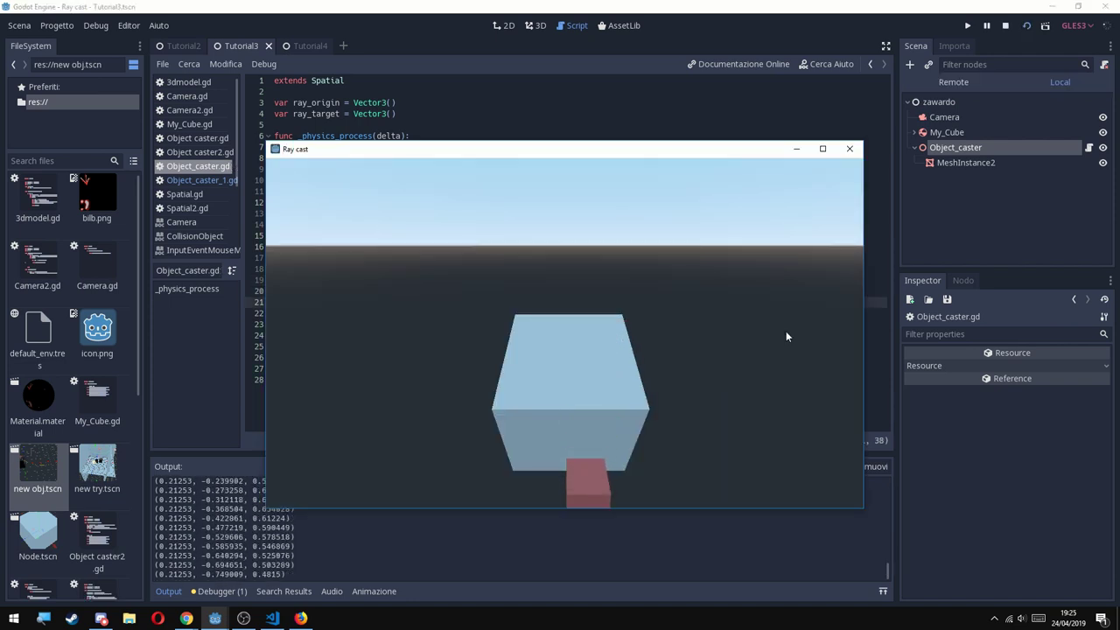
pyautogui.press('Up')
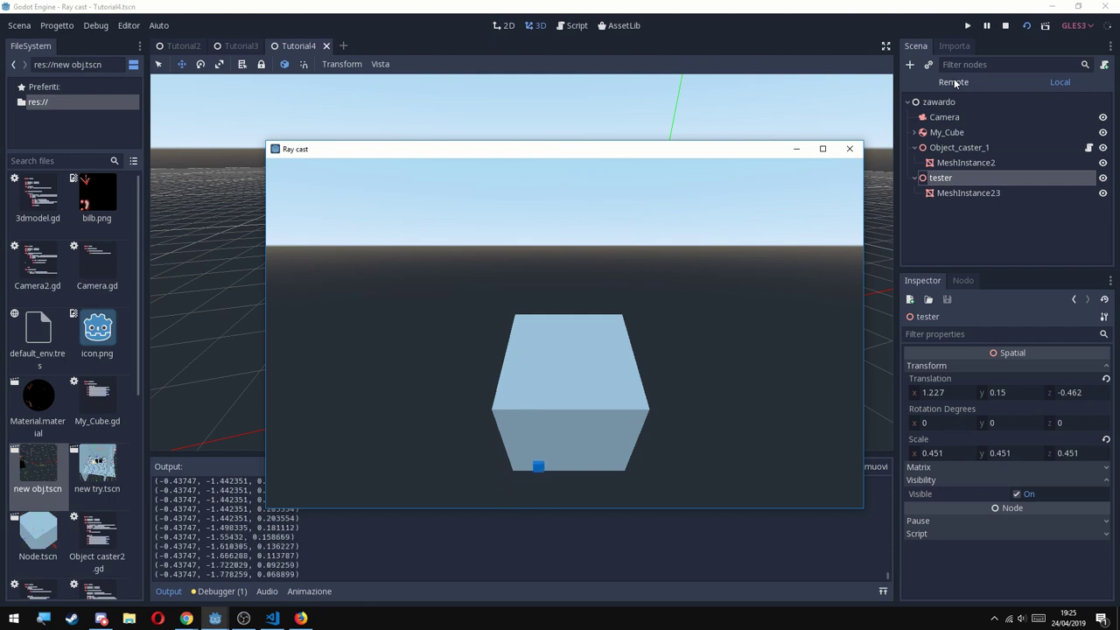
# Steer the red cube around behind the big cube with the arrow keys, then stop the game.
pyautogui.press('Right')
pyautogui.press('Up')
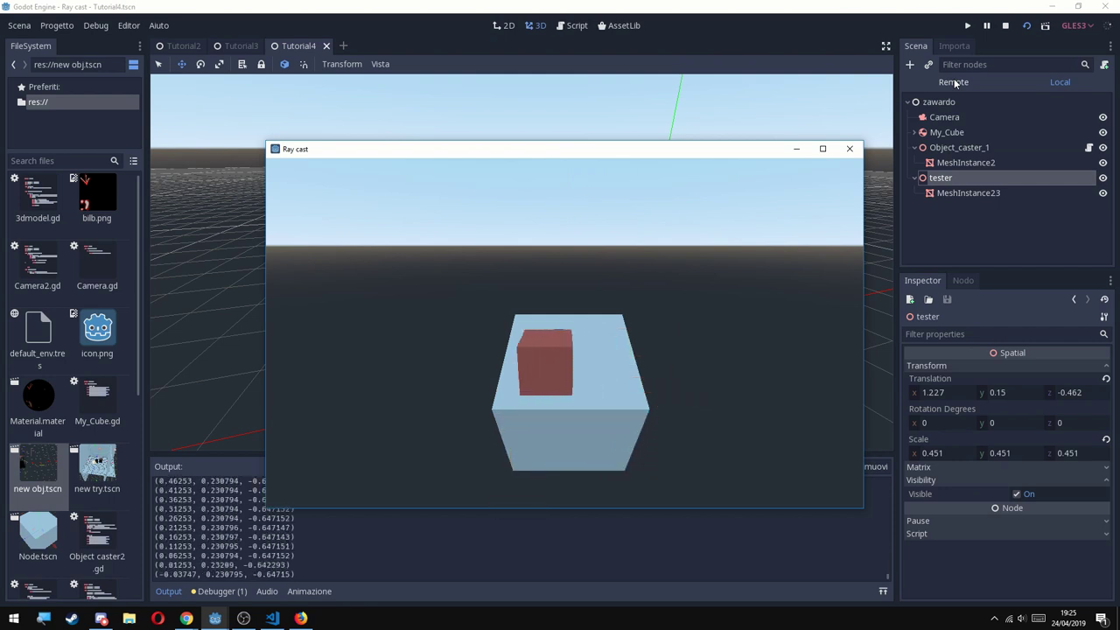
pyautogui.press('Down')
pyautogui.press('Right')
pyautogui.press('Up')
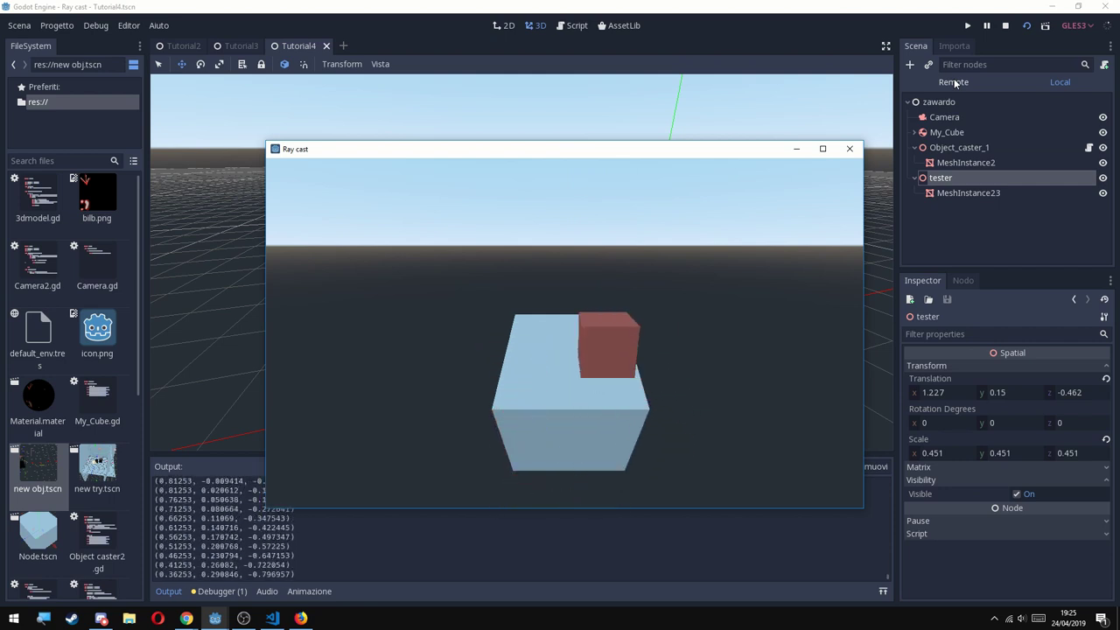
pyautogui.press('Left')
pyautogui.press('Down')
pyautogui.press('Up')
pyautogui.press('Right')
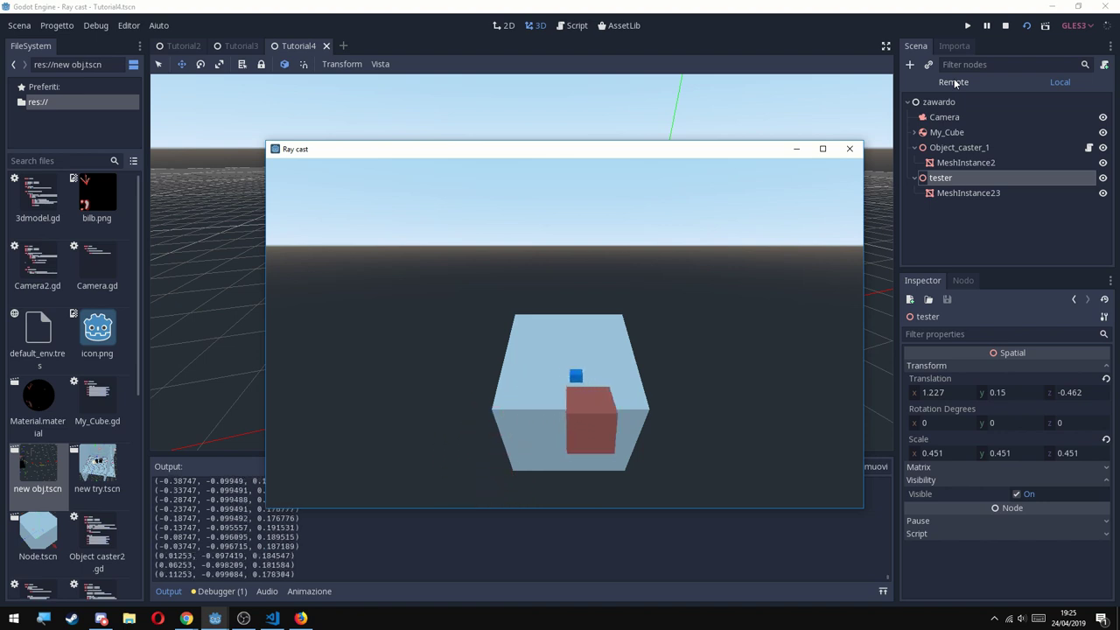
pyautogui.press('Down')
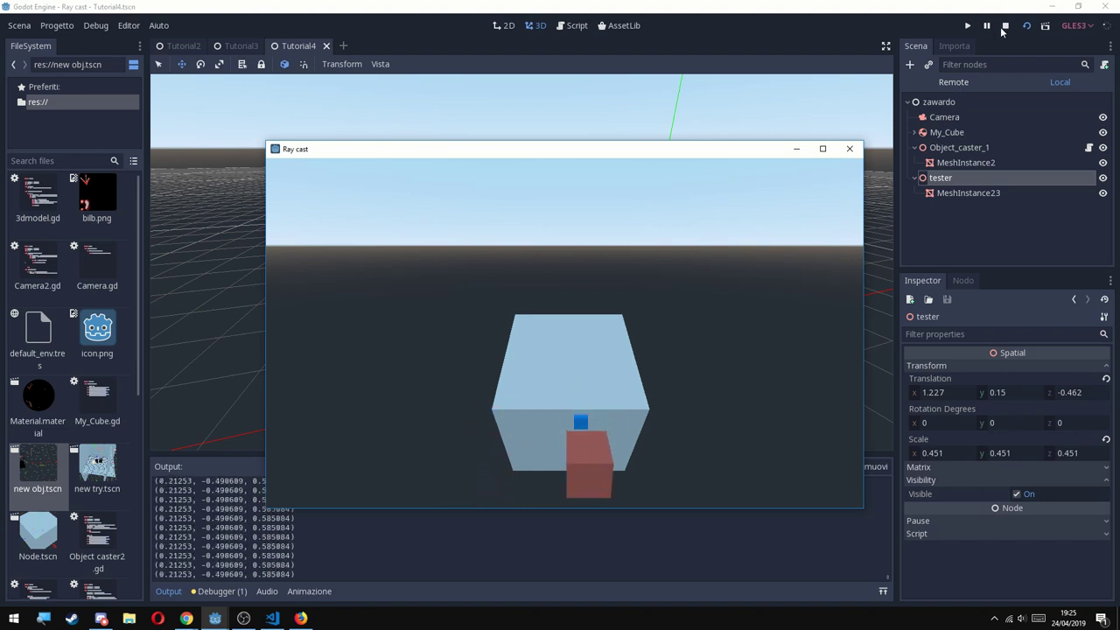
pyautogui.click(1005, 27)
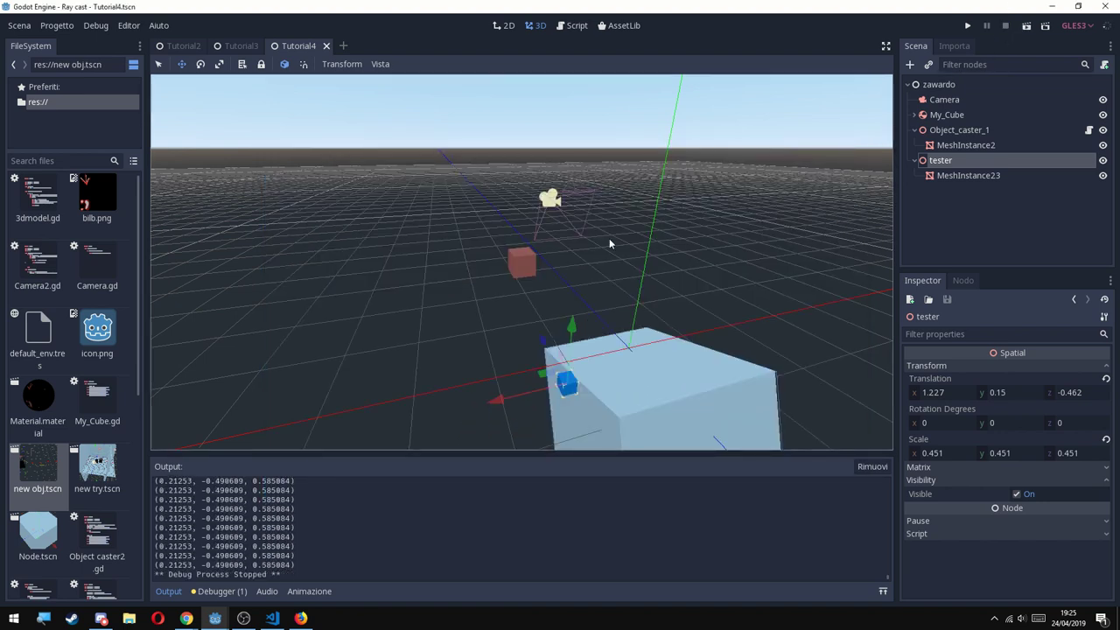